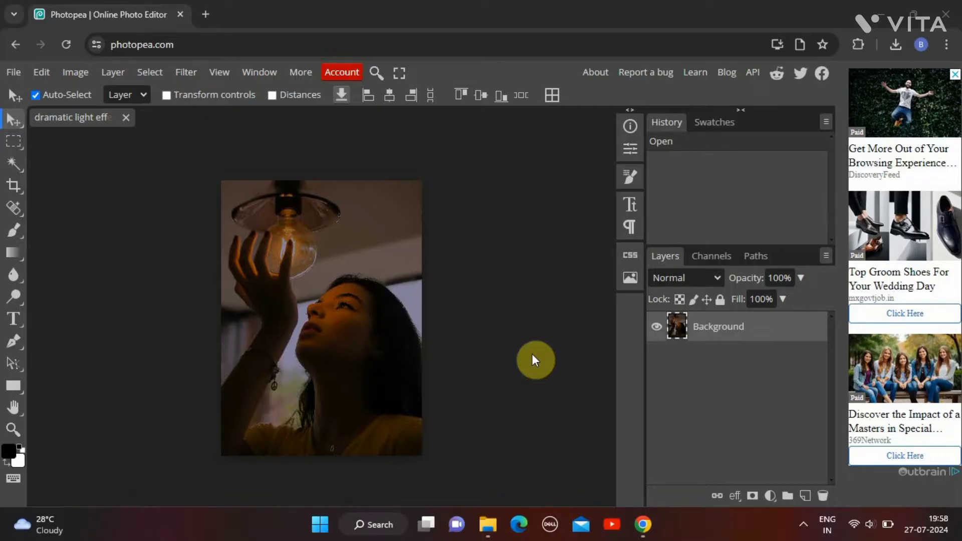
Step: Add a new layer above the Background photo and name it "light effect"
{"action": "scroll", "coordinate": [532, 354], "scroll_direction": "up", "scroll_amount": 1}
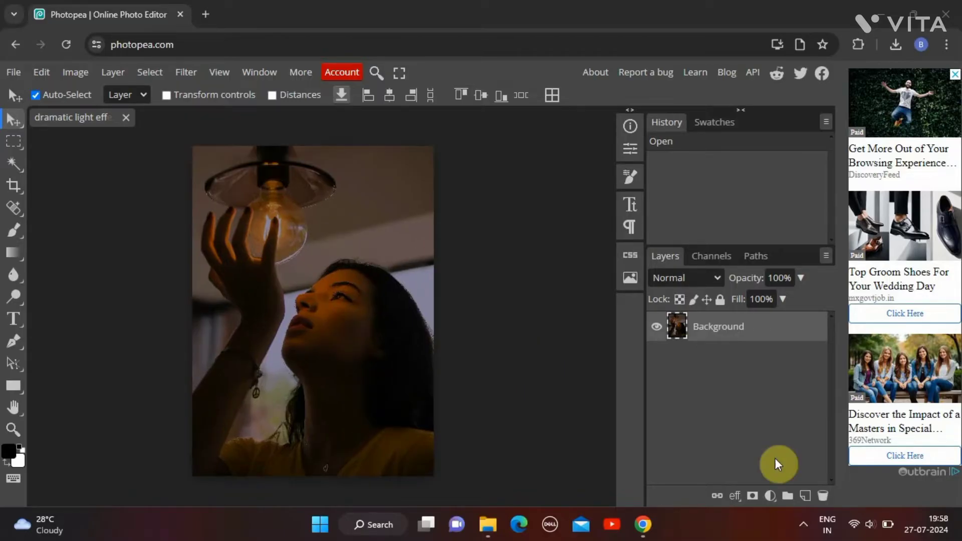
{"action": "left_click", "coordinate": [804, 494]}
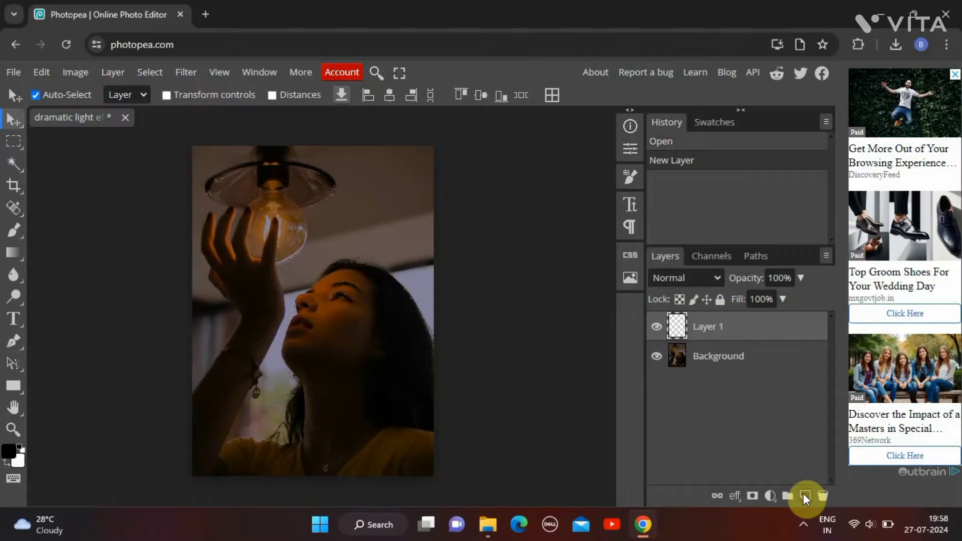
{"action": "double_click", "coordinate": [722, 329]}
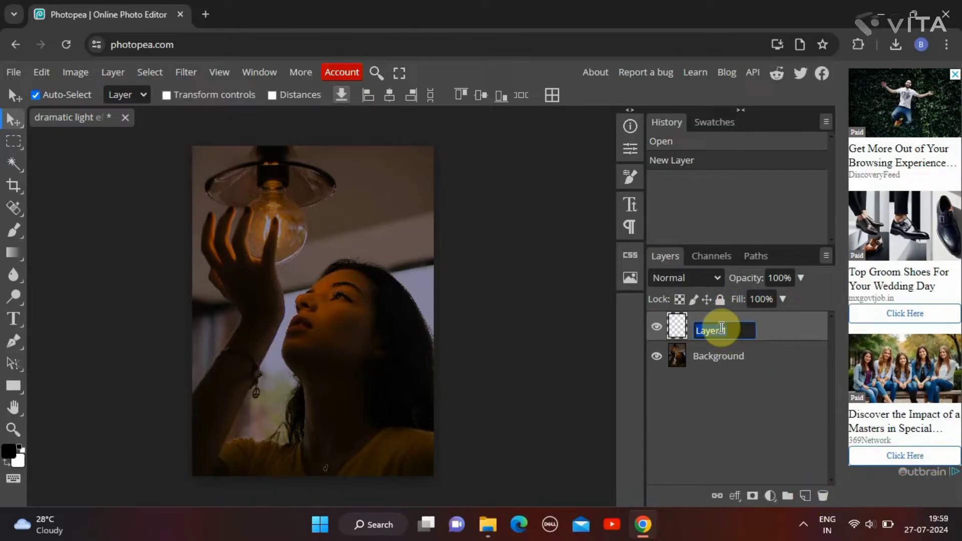
{"action": "type", "text": "light effec"}
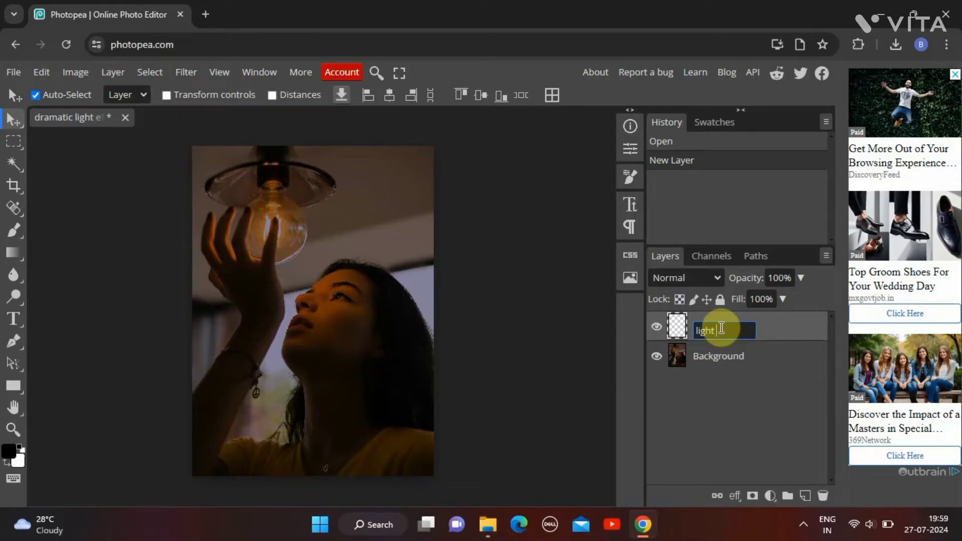
{"action": "type", "text": "t"}
{"action": "key", "text": "Return"}
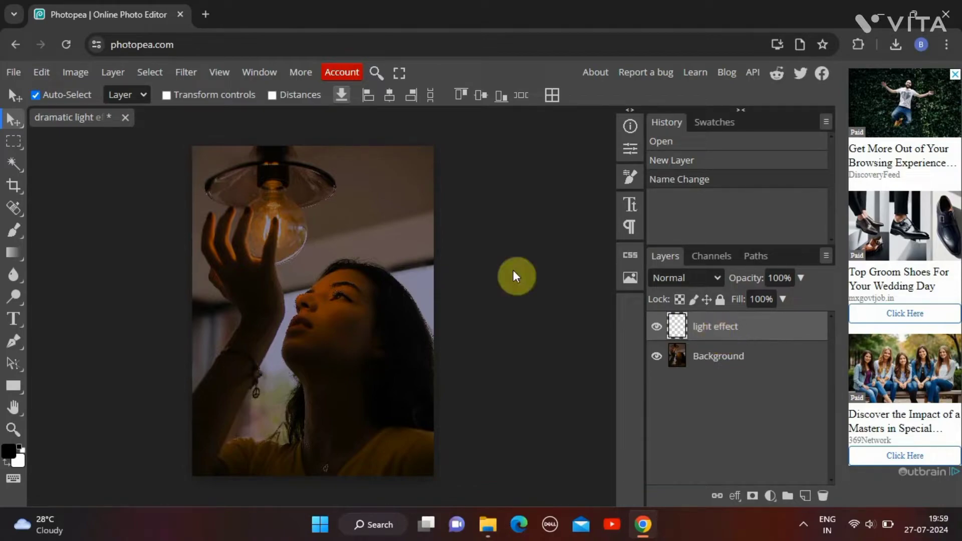
Step: Choose the fading-to-transparent preset for the Gradient tool and set its starting color stop to white (ffffff)
{"action": "left_click", "coordinate": [20, 251]}
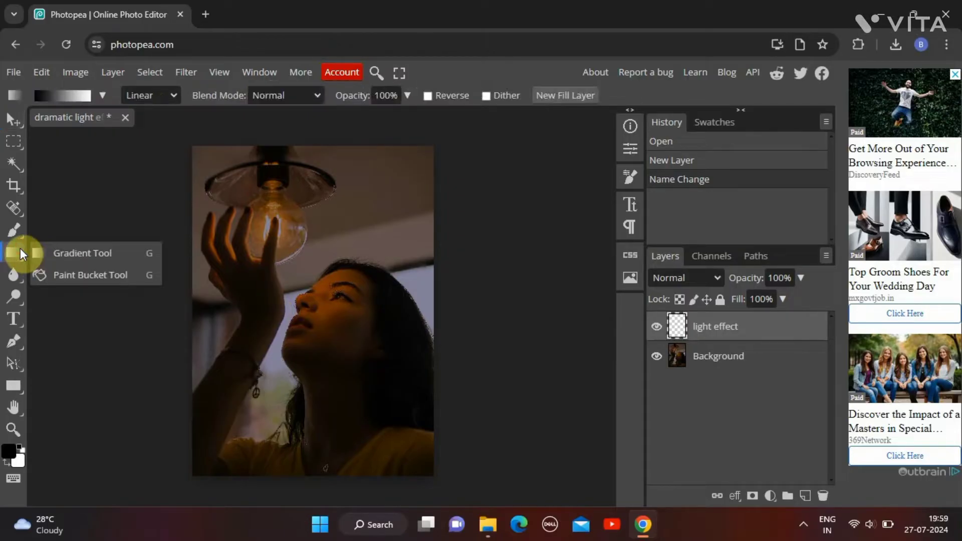
{"action": "left_click", "coordinate": [55, 256]}
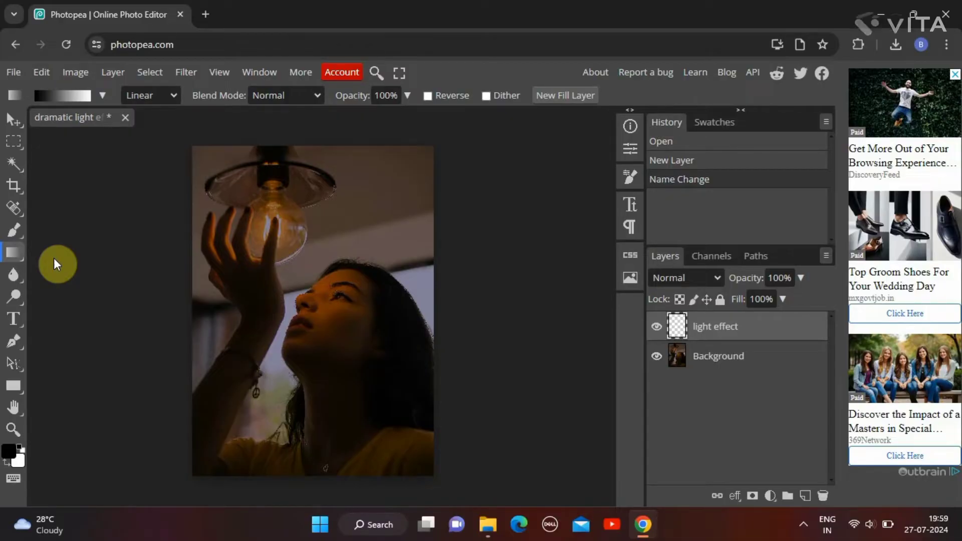
{"action": "left_click", "coordinate": [102, 95]}
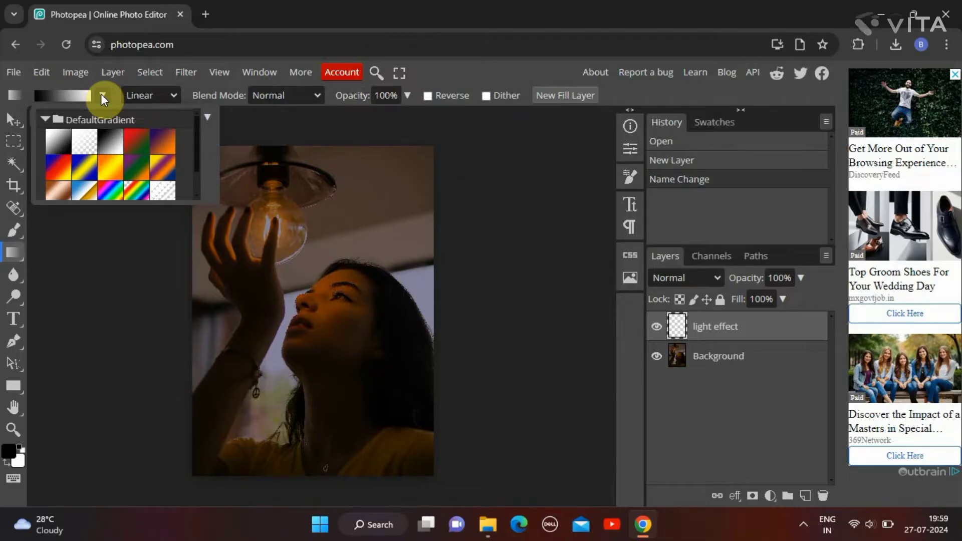
{"action": "left_click", "coordinate": [78, 145]}
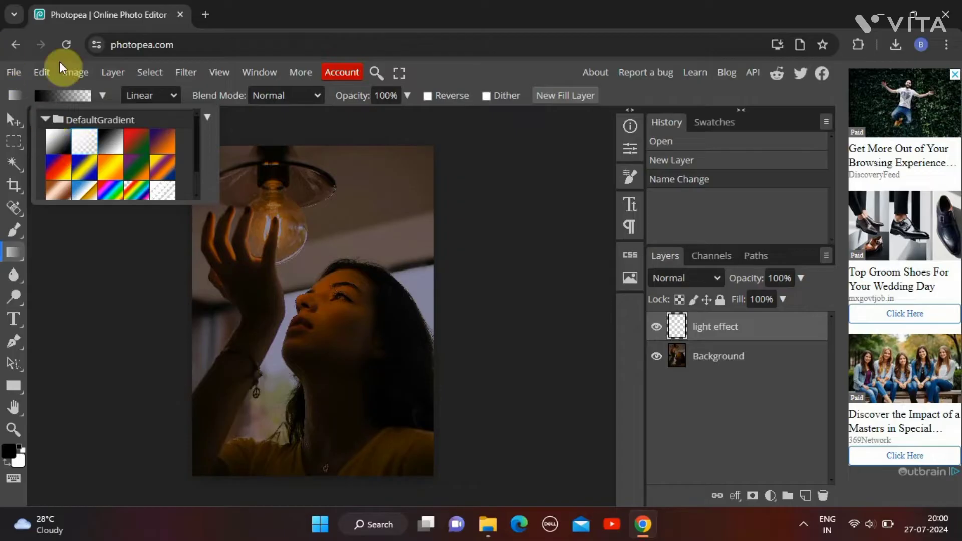
{"action": "left_click", "coordinate": [80, 96]}
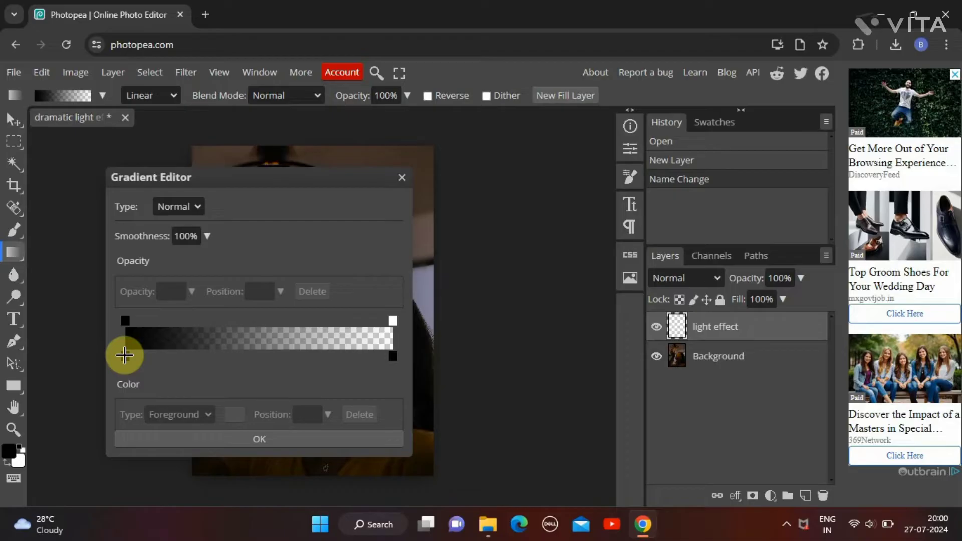
{"action": "double_click", "coordinate": [124, 356]}
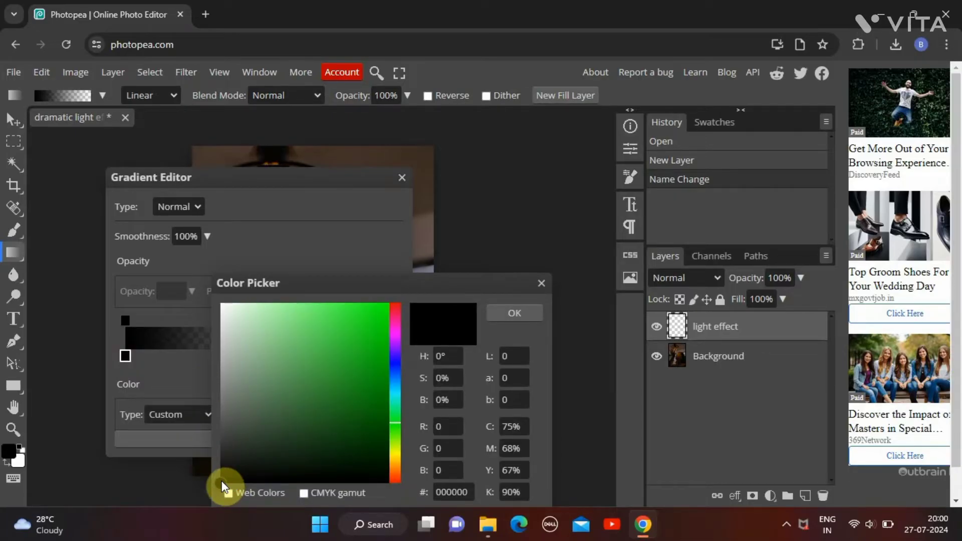
{"action": "left_click", "coordinate": [221, 304]}
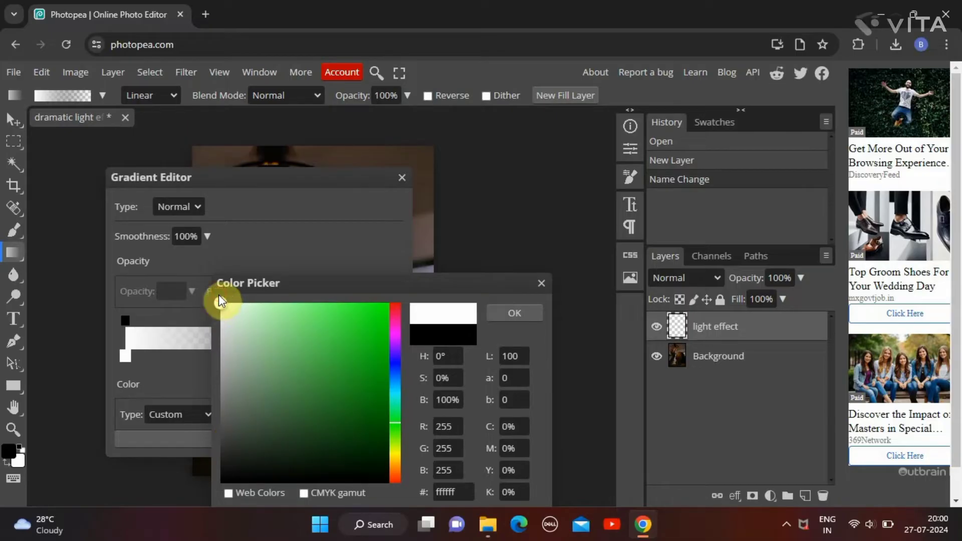
{"action": "left_click", "coordinate": [511, 310]}
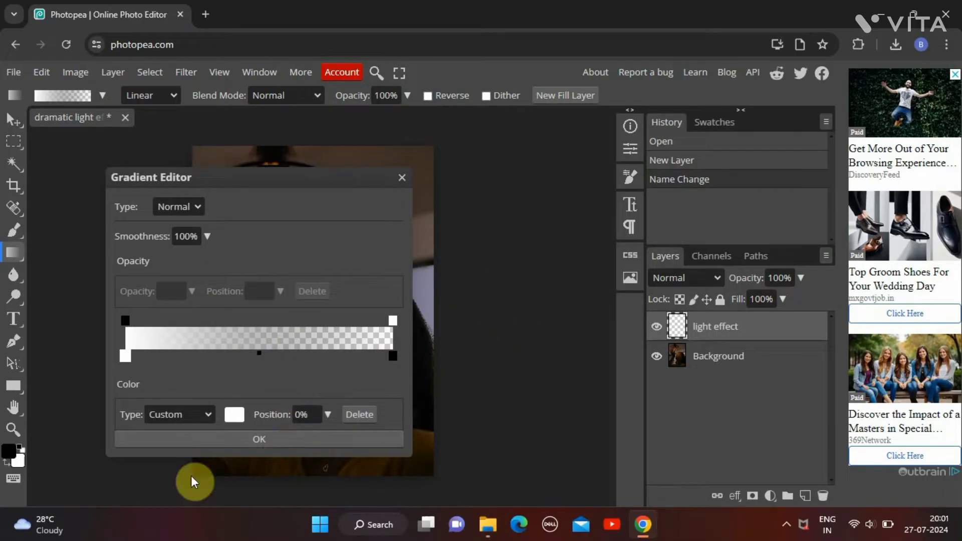
{"action": "left_click", "coordinate": [188, 441]}
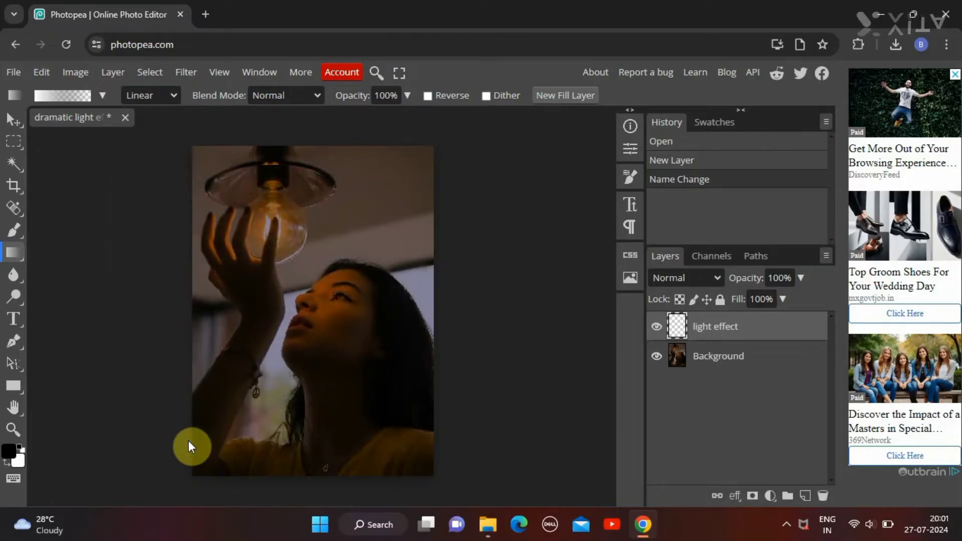
Step: Select a light-cone area with Polygonal Lasso, following the lampshade's upper rim and widening down past the photo's bottom corners
{"action": "left_click", "coordinate": [17, 148]}
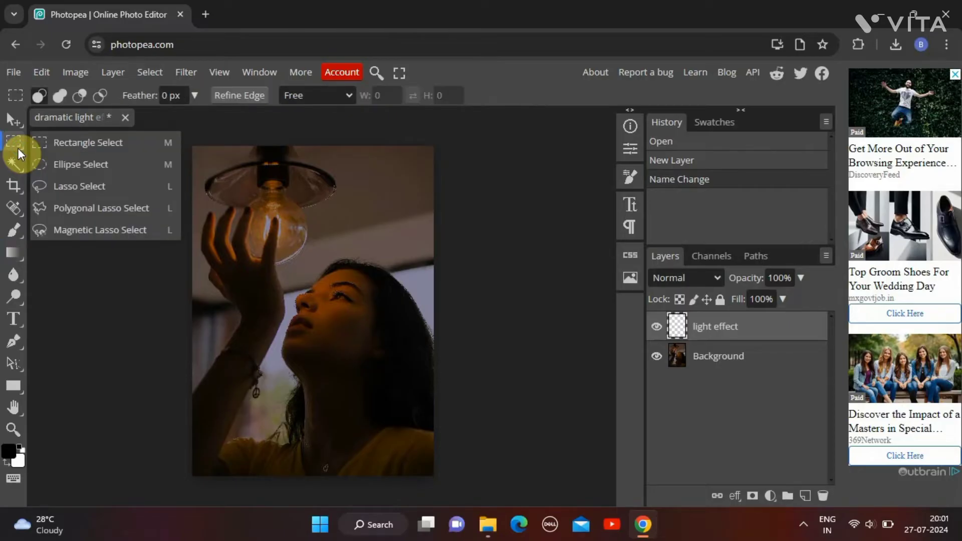
{"action": "left_click", "coordinate": [95, 206]}
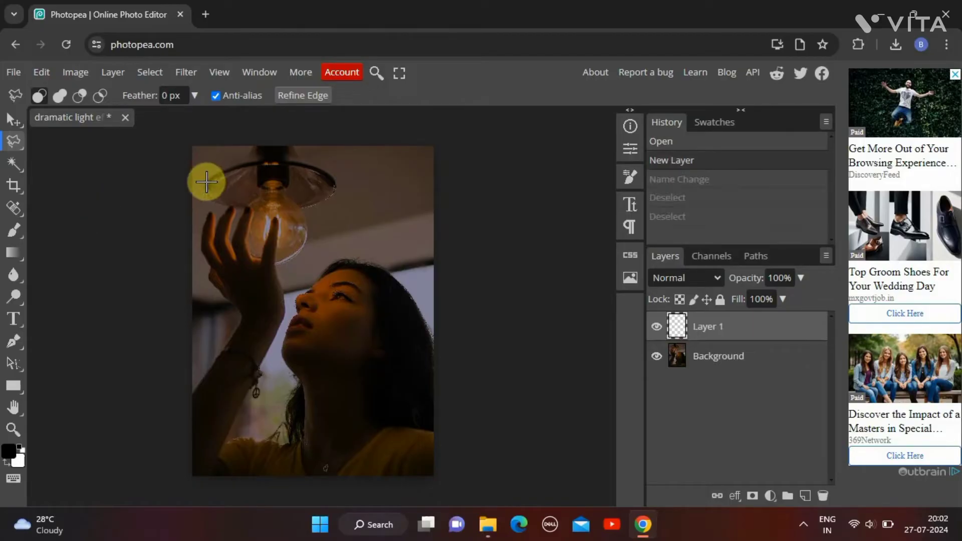
{"action": "left_click", "coordinate": [206, 182]}
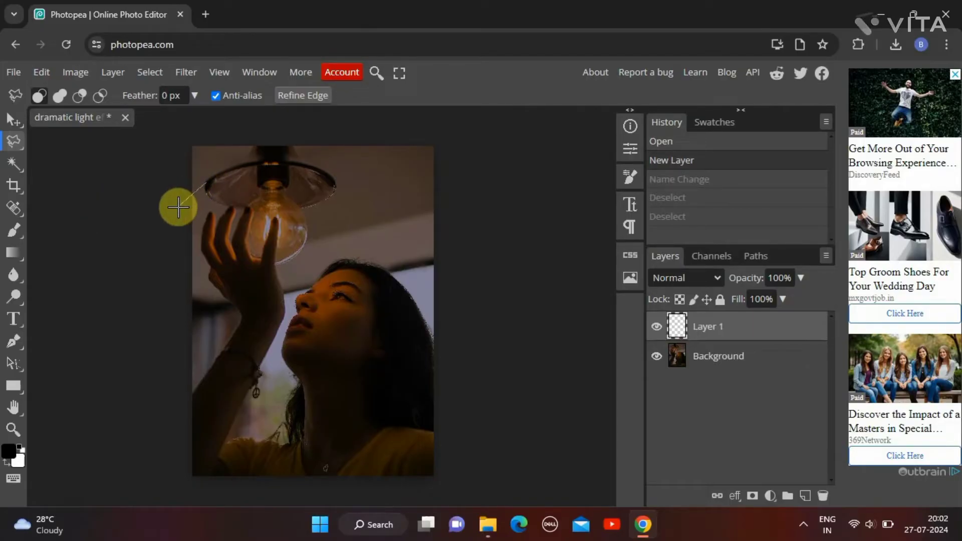
{"action": "left_click", "coordinate": [176, 207]}
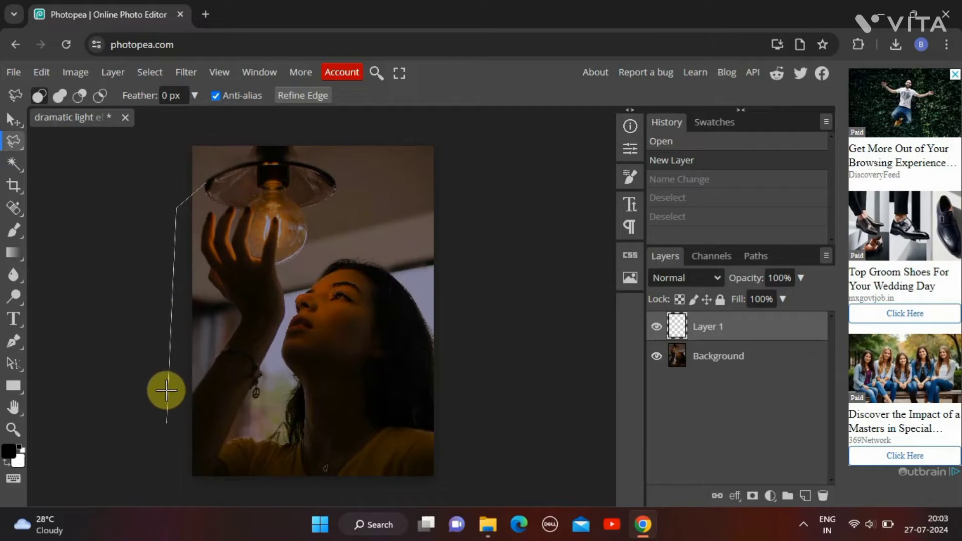
{"action": "left_click", "coordinate": [174, 476]}
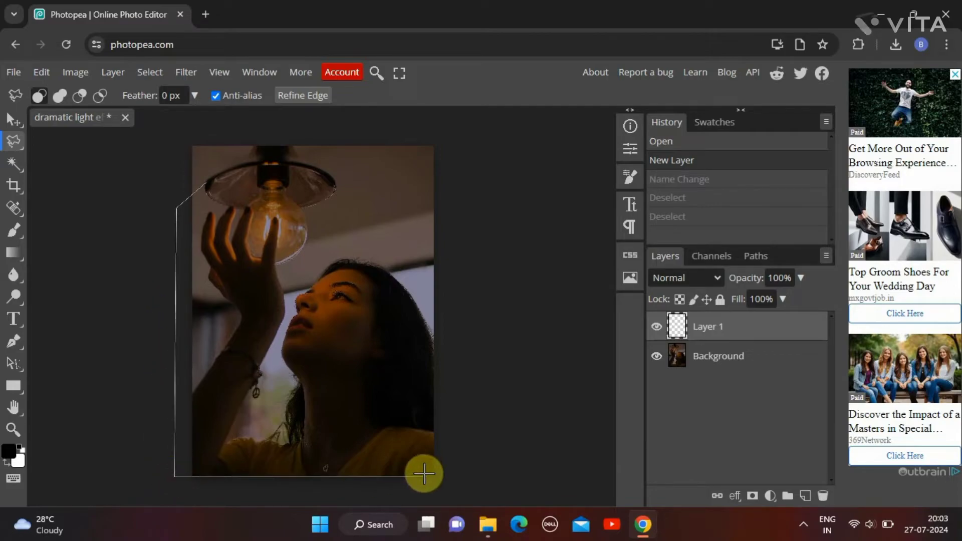
{"action": "left_click", "coordinate": [496, 474]}
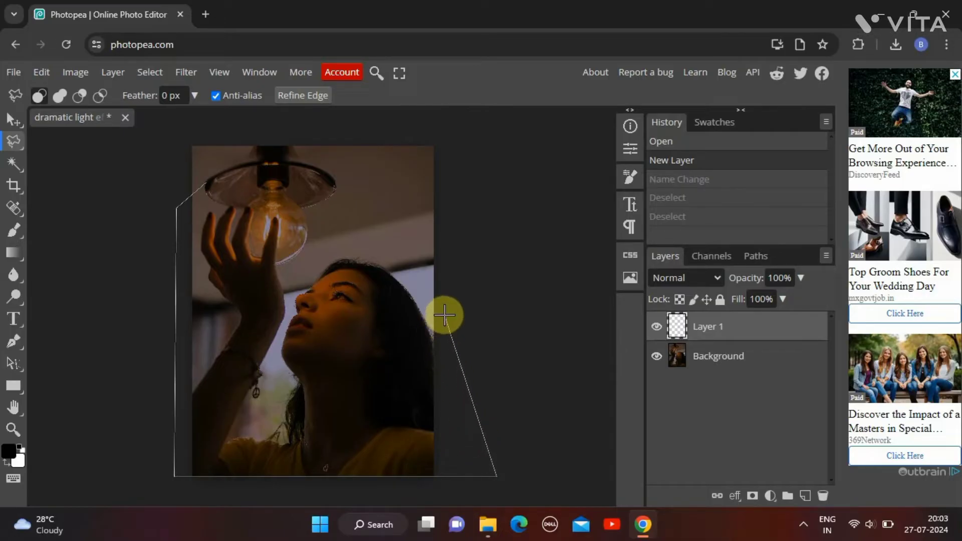
{"action": "left_click", "coordinate": [447, 341]}
{"action": "left_click", "coordinate": [434, 324]}
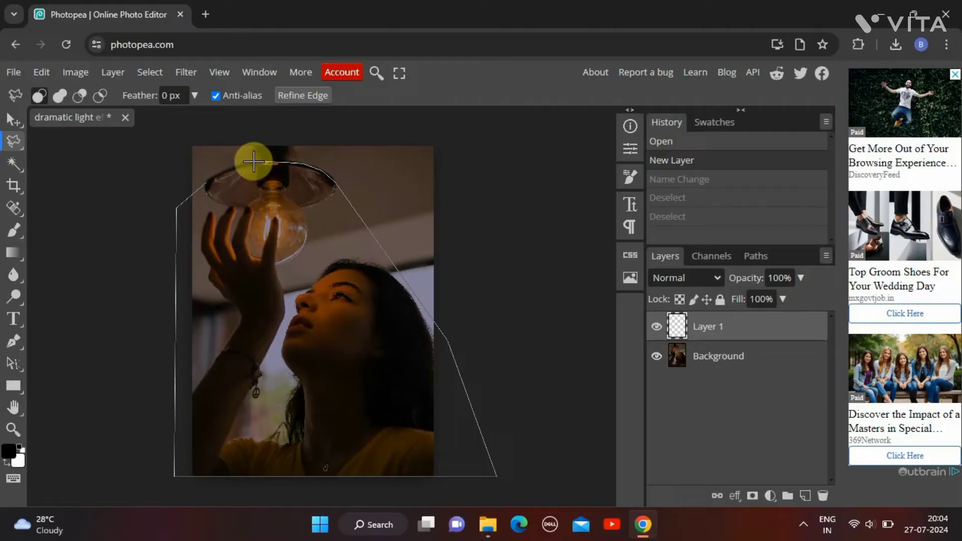
{"action": "left_click", "coordinate": [205, 184]}
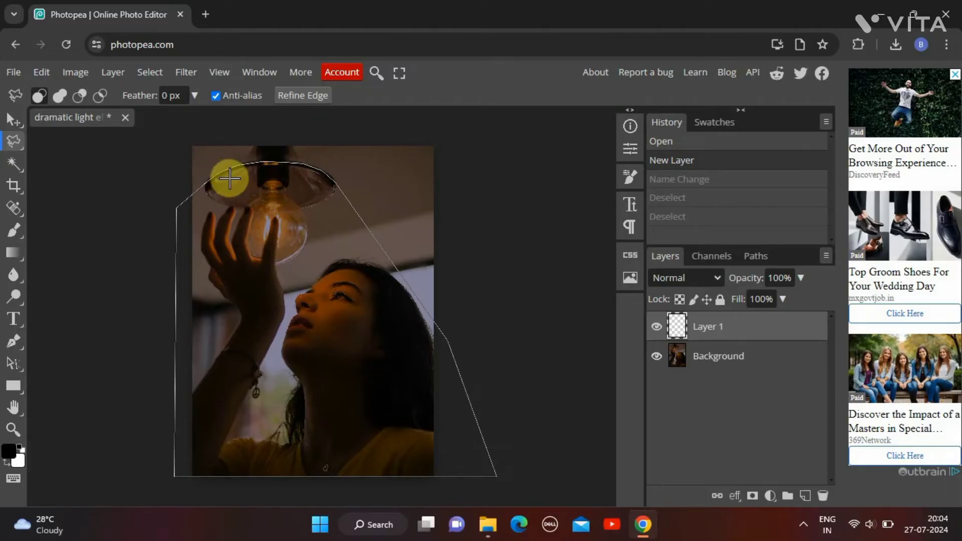
{"action": "left_click", "coordinate": [255, 177]}
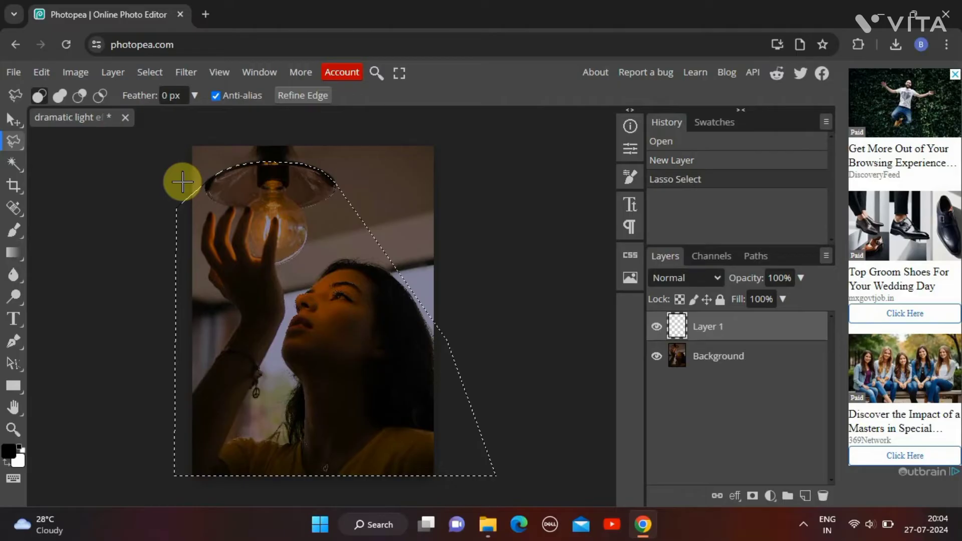
Step: Fill the selection with the linear white-to-transparent gradient, running diagonally from the lampshade's left edge to the photo's right edge beside the hair
{"action": "left_click", "coordinate": [19, 257]}
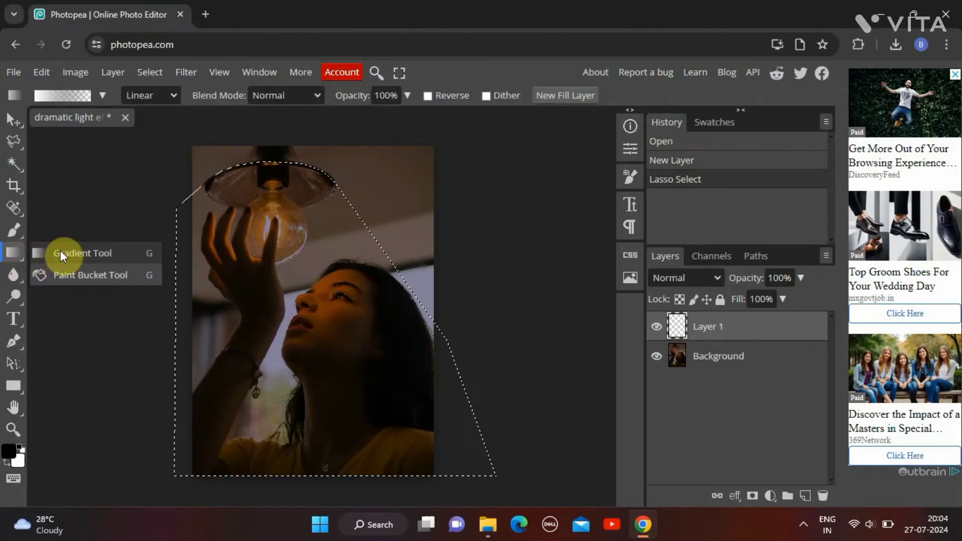
{"action": "left_click", "coordinate": [60, 253]}
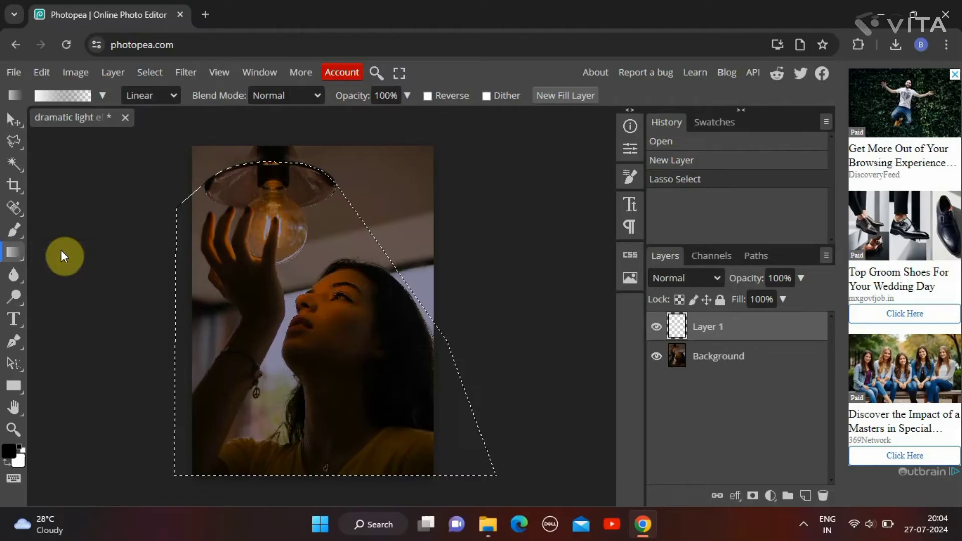
{"action": "left_click", "coordinate": [100, 97]}
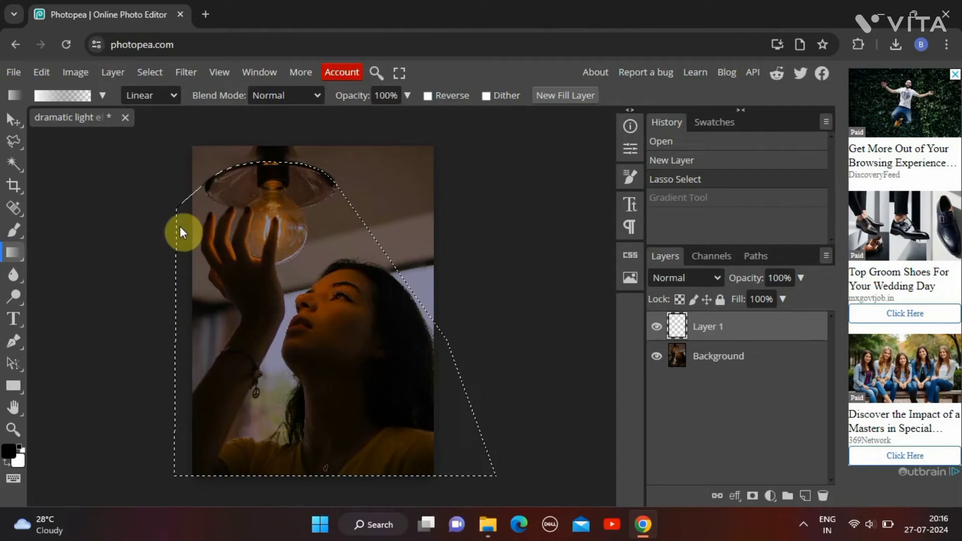
{"action": "left_click_drag", "start_coordinate": [211, 187], "coordinate": [428, 348]}
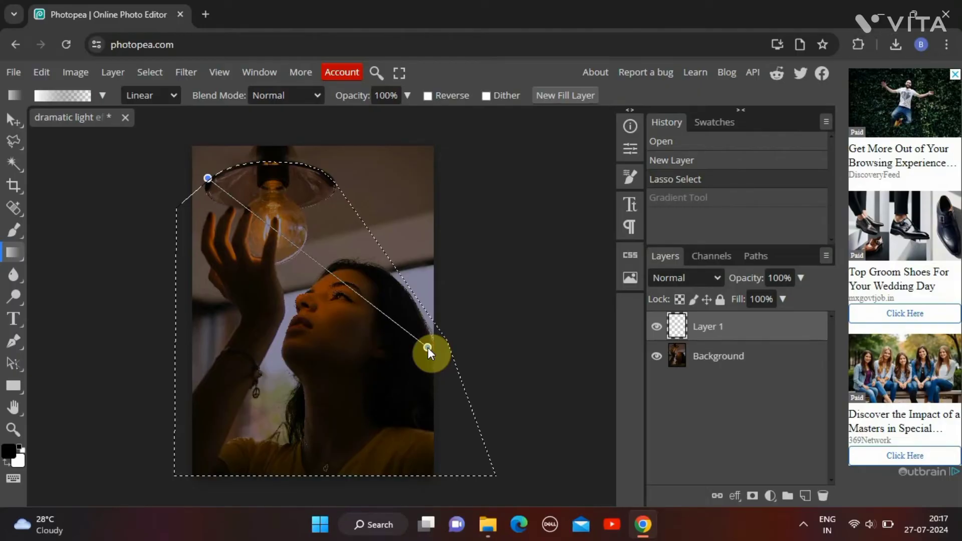
{"action": "left_click_drag", "start_coordinate": [428, 347], "coordinate": [428, 347]}
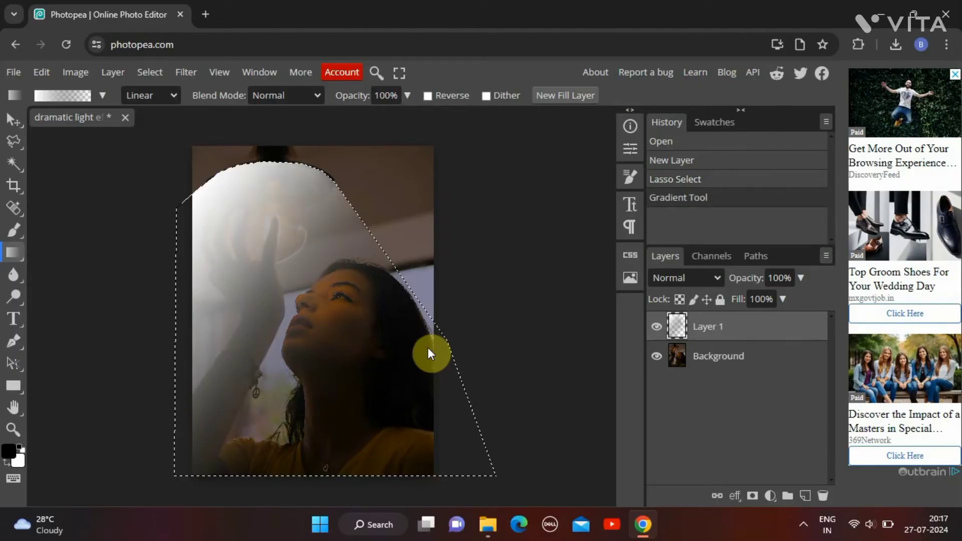
Step: Set the gradient layer's blend mode to Overlay and clear the selection
{"action": "left_click", "coordinate": [715, 281]}
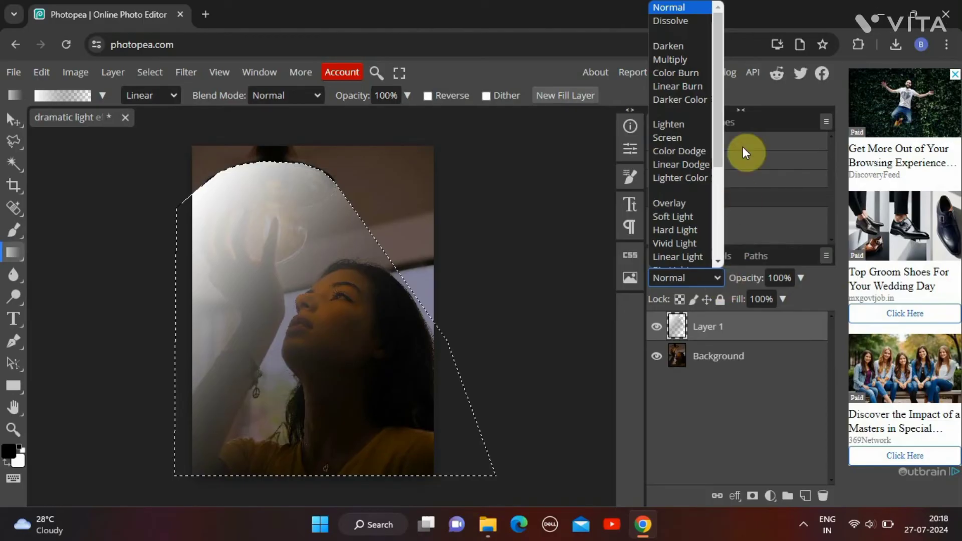
{"action": "left_click", "coordinate": [675, 205]}
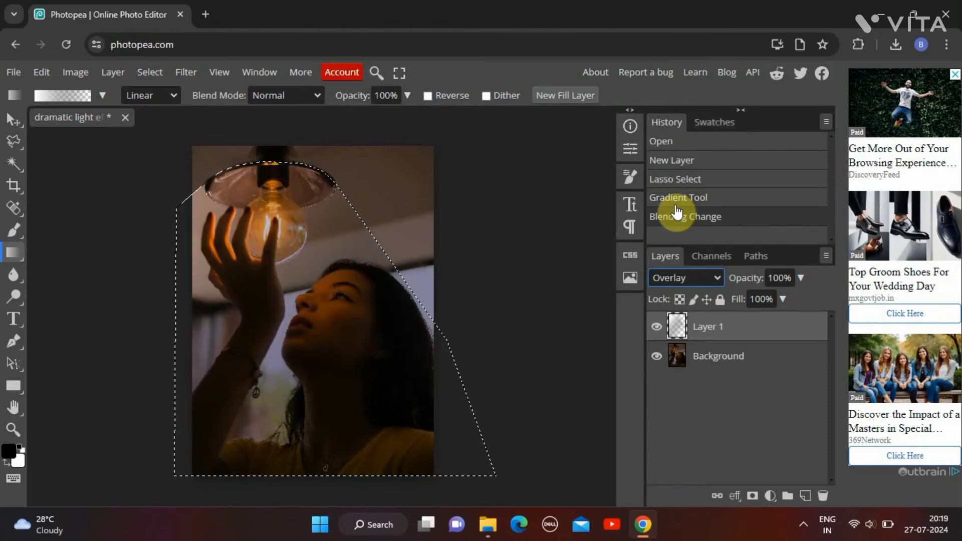
{"action": "left_click", "coordinate": [737, 361]}
{"action": "key", "text": "ctrl+d"}
{"action": "left_click", "coordinate": [766, 325]}
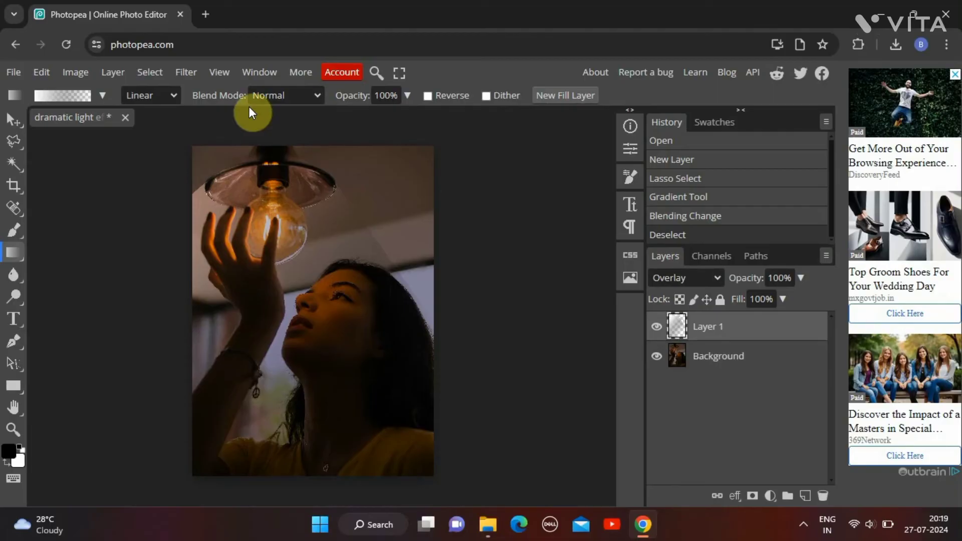
Step: Bring up the available Blur filters for the gradient layer
{"action": "left_click", "coordinate": [185, 72]}
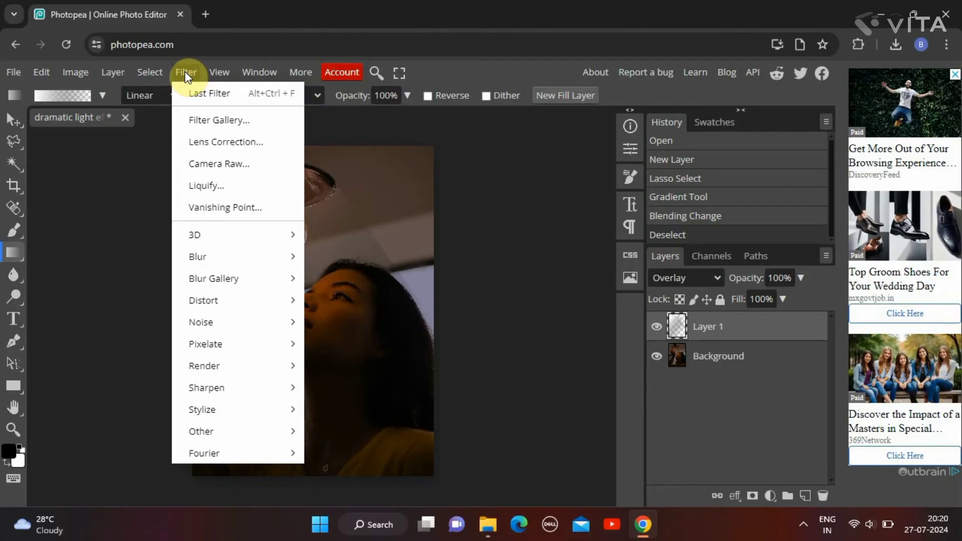
{"action": "mouse_move", "coordinate": [293, 256]}
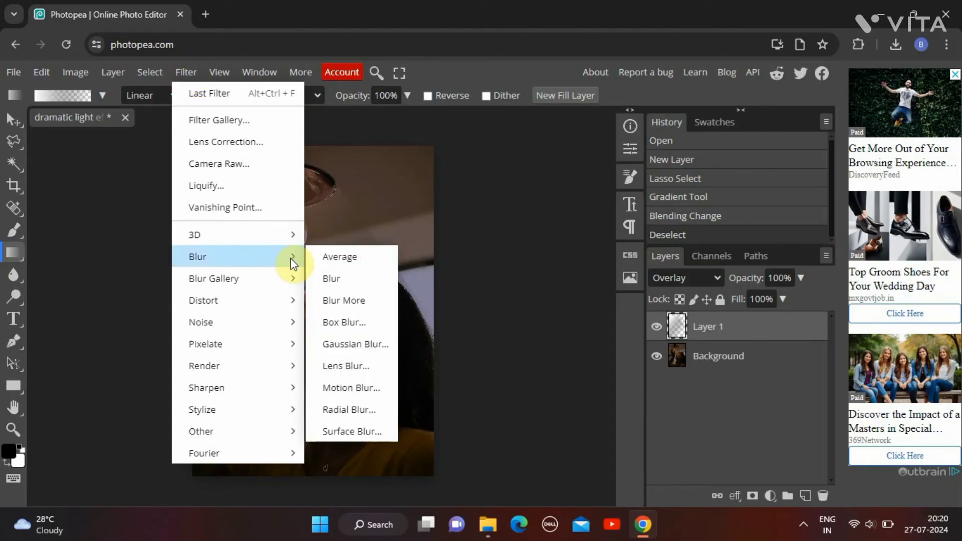